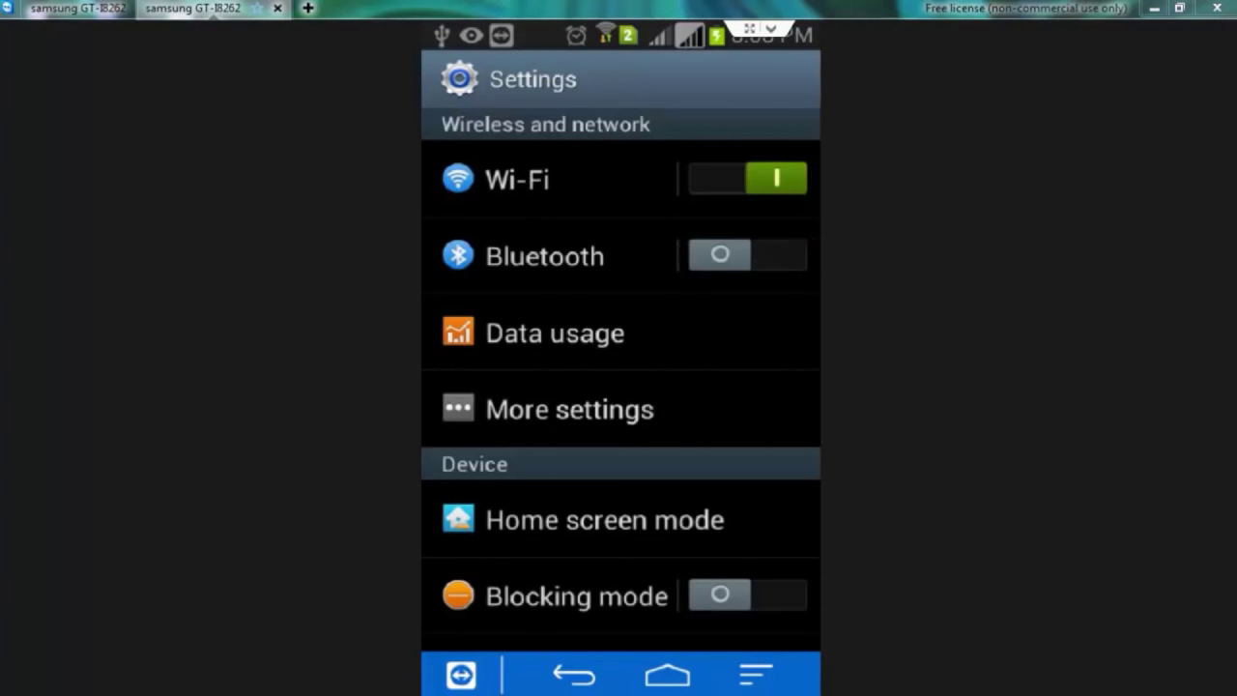
In the phone's Backup and reset settings, turn on Back up my data and Automatic restore
scroll(620, 381, down, 10)
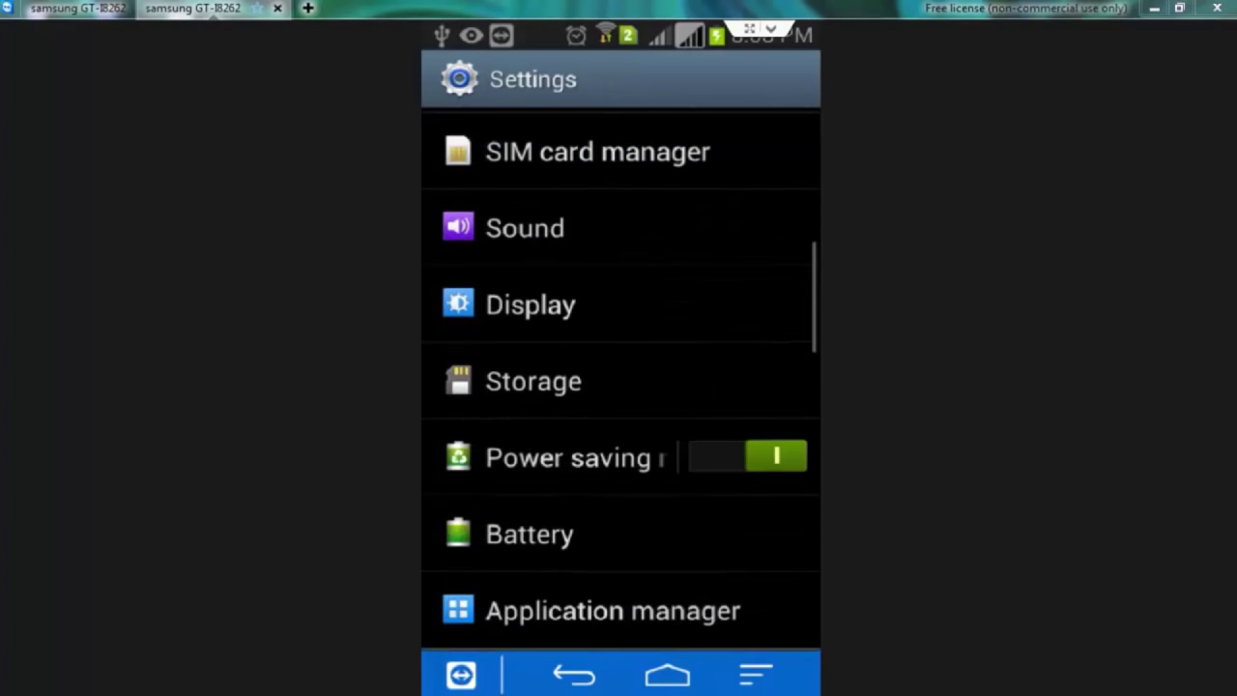
scroll(621, 381, down, 3)
scroll(621, 380, down, 3)
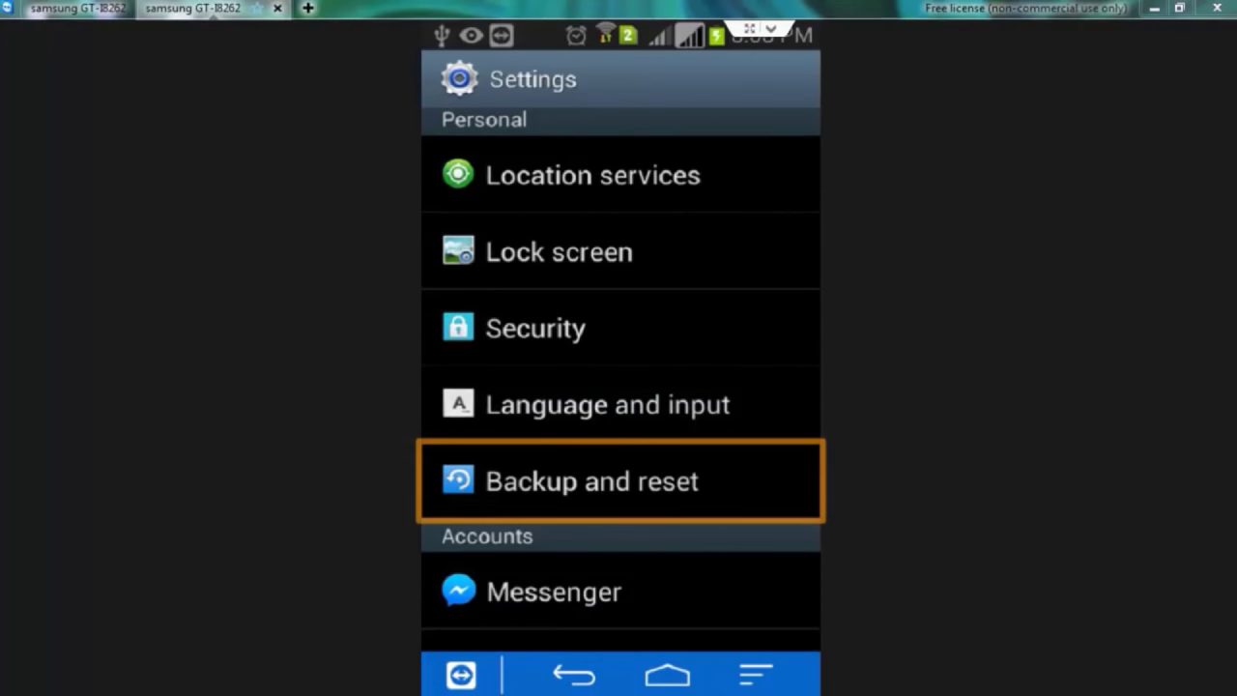
click(621, 481)
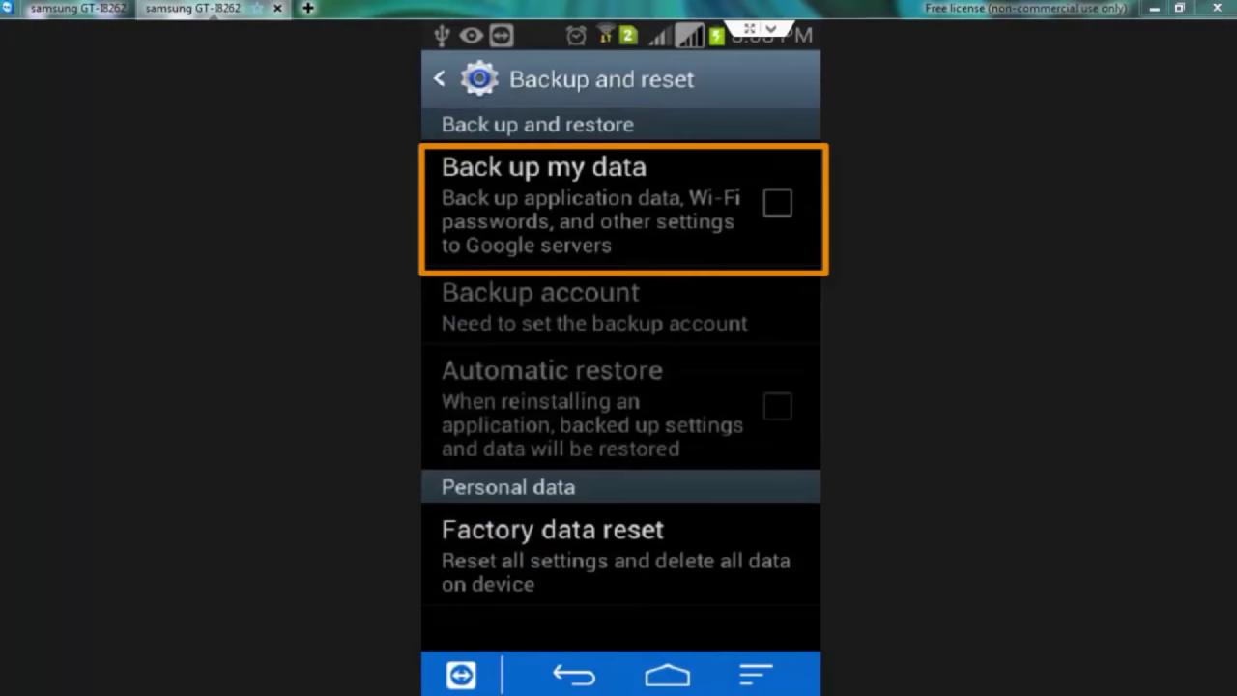
key(Return)
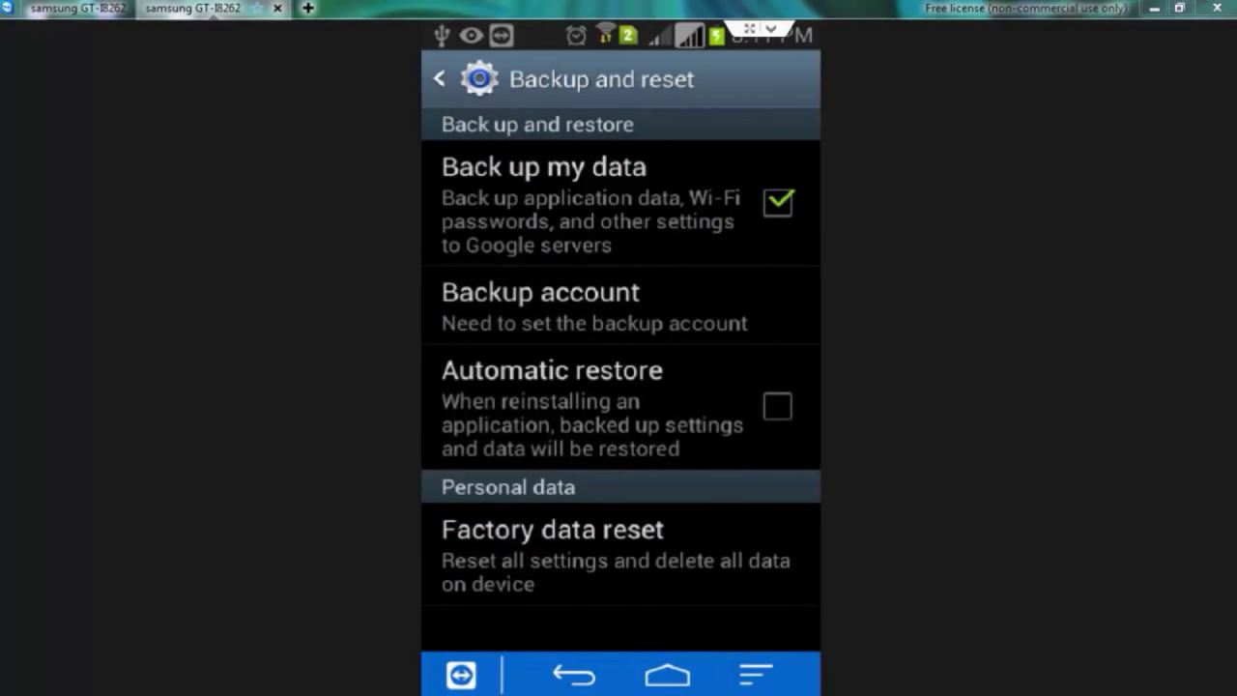
key(Down)
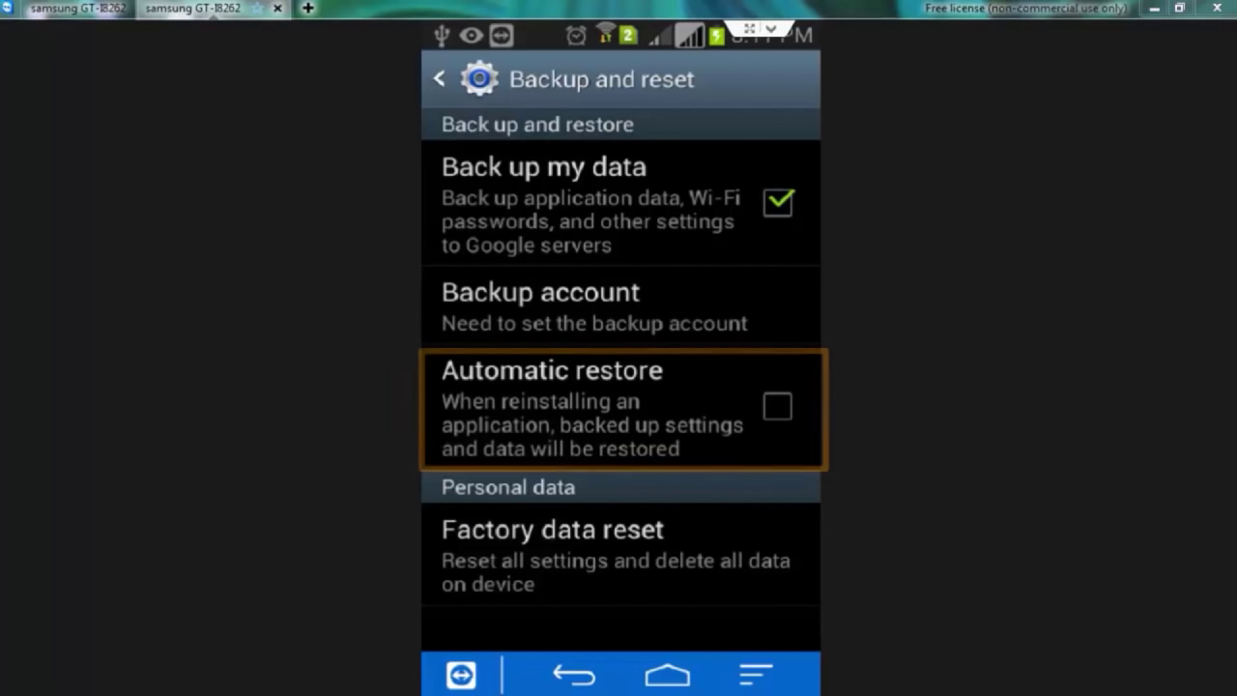
key(Return)
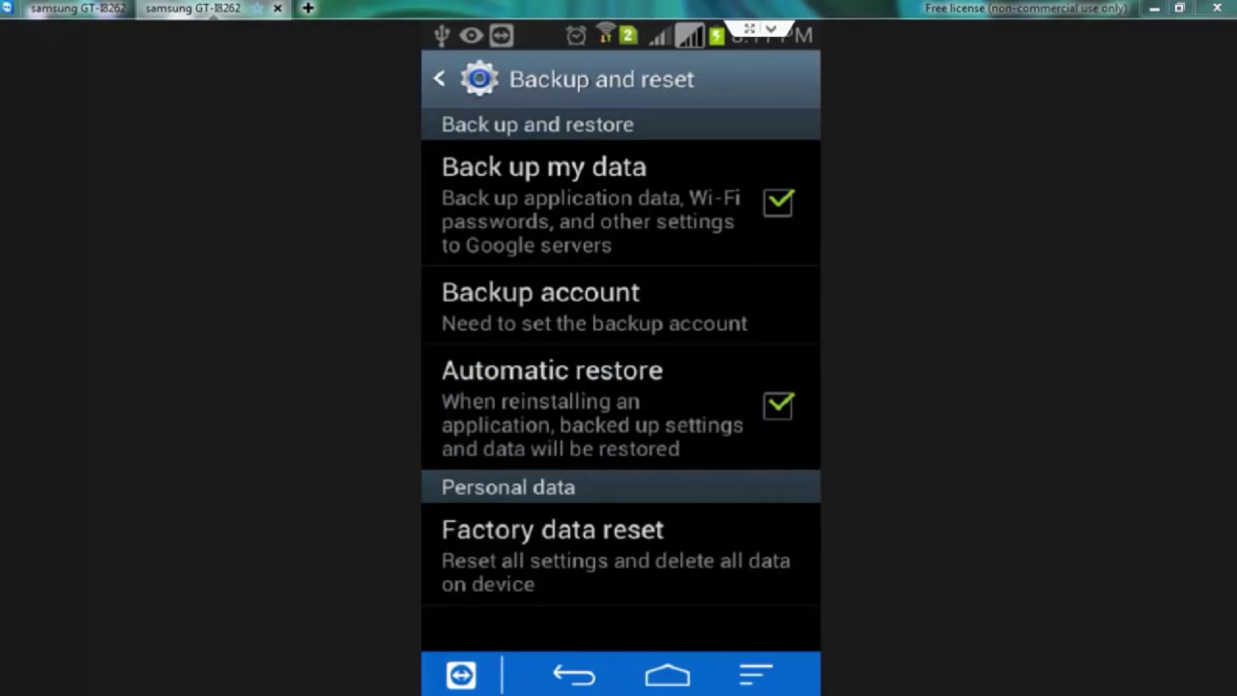
Add an existing Google account as the backup account, signing in with its e-mail and account password and accepting the terms
key(Up)
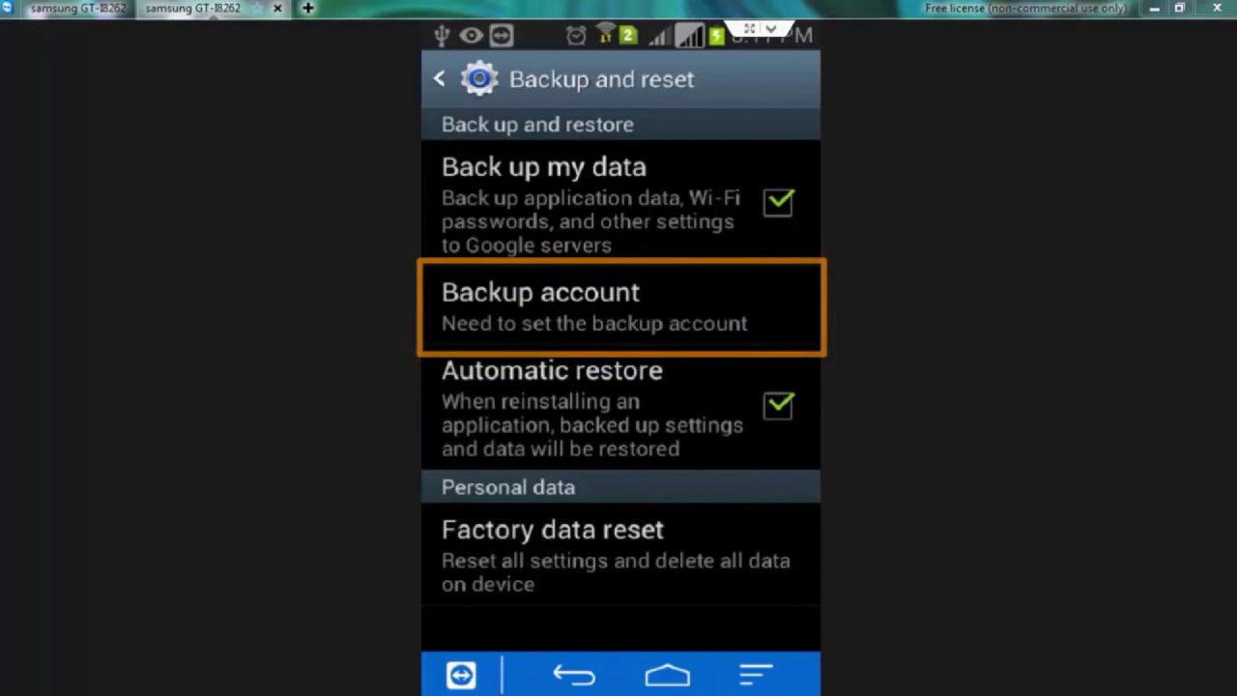
key(Return)
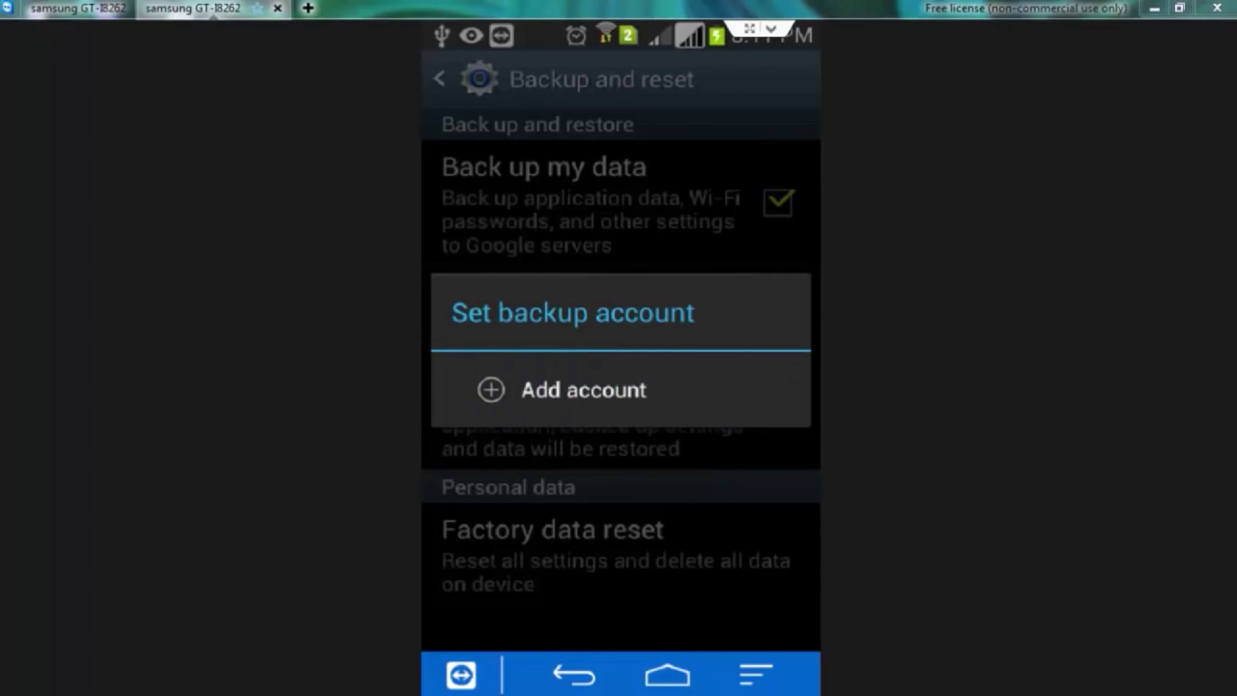
key(Escape)
key(Return)
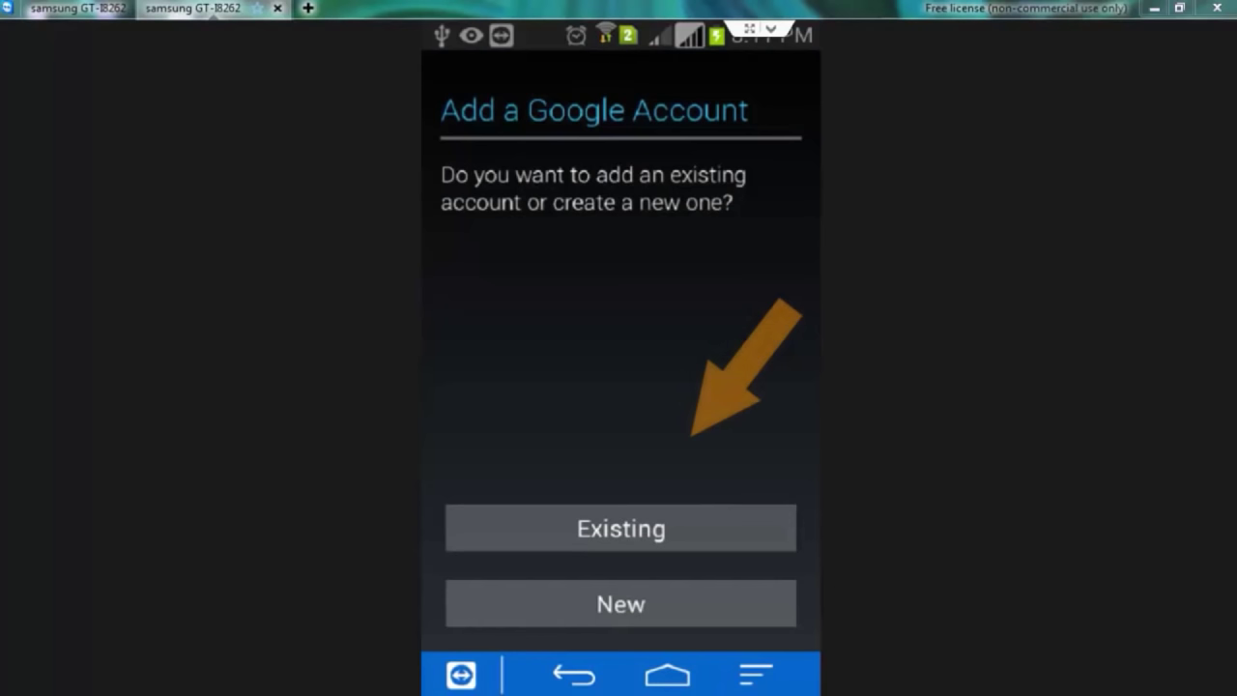
click(620, 528)
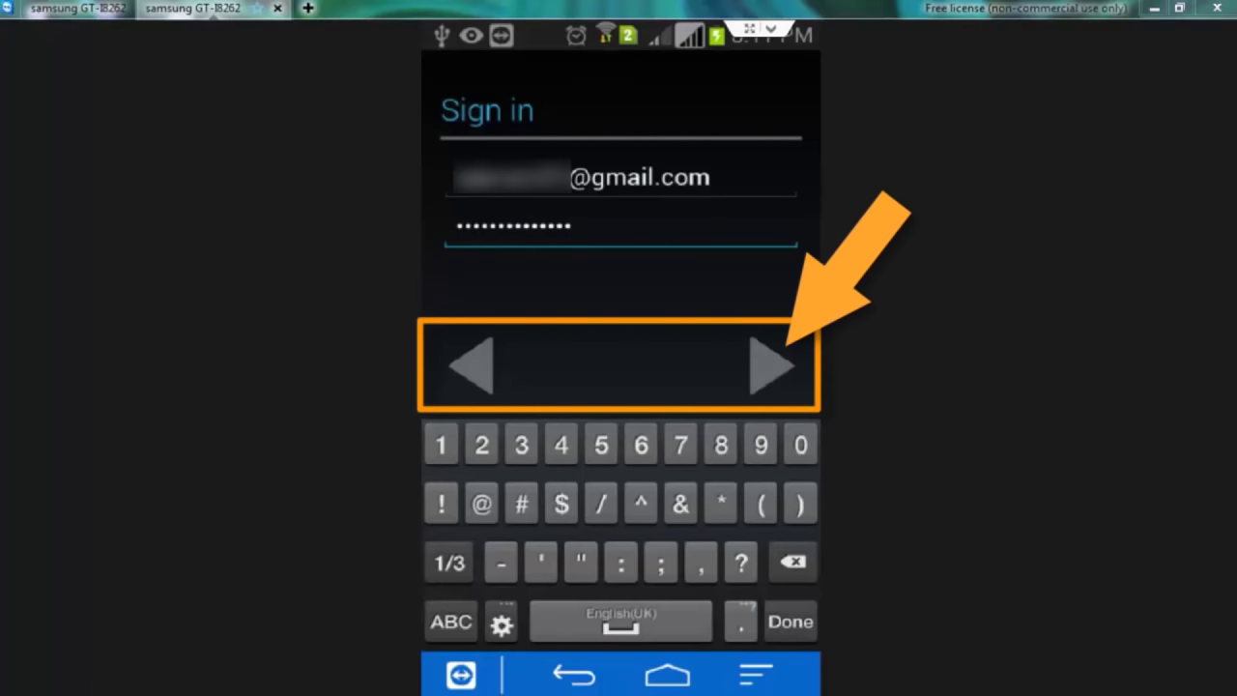
click(772, 366)
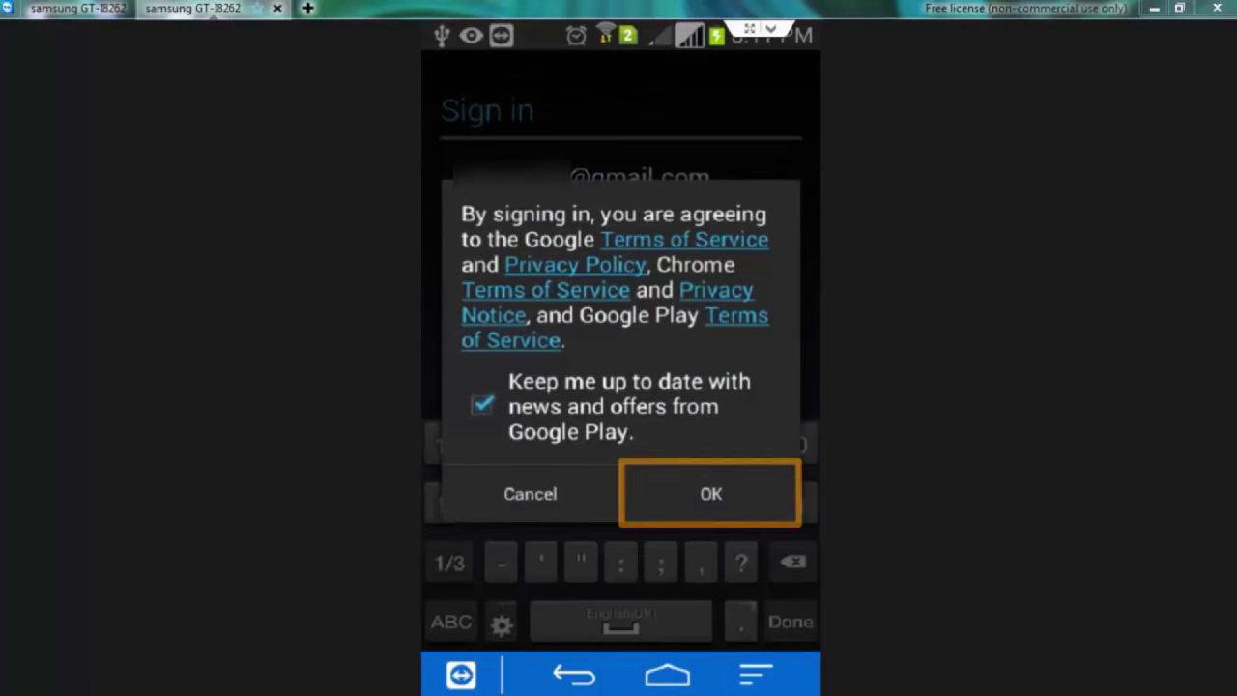
click(710, 494)
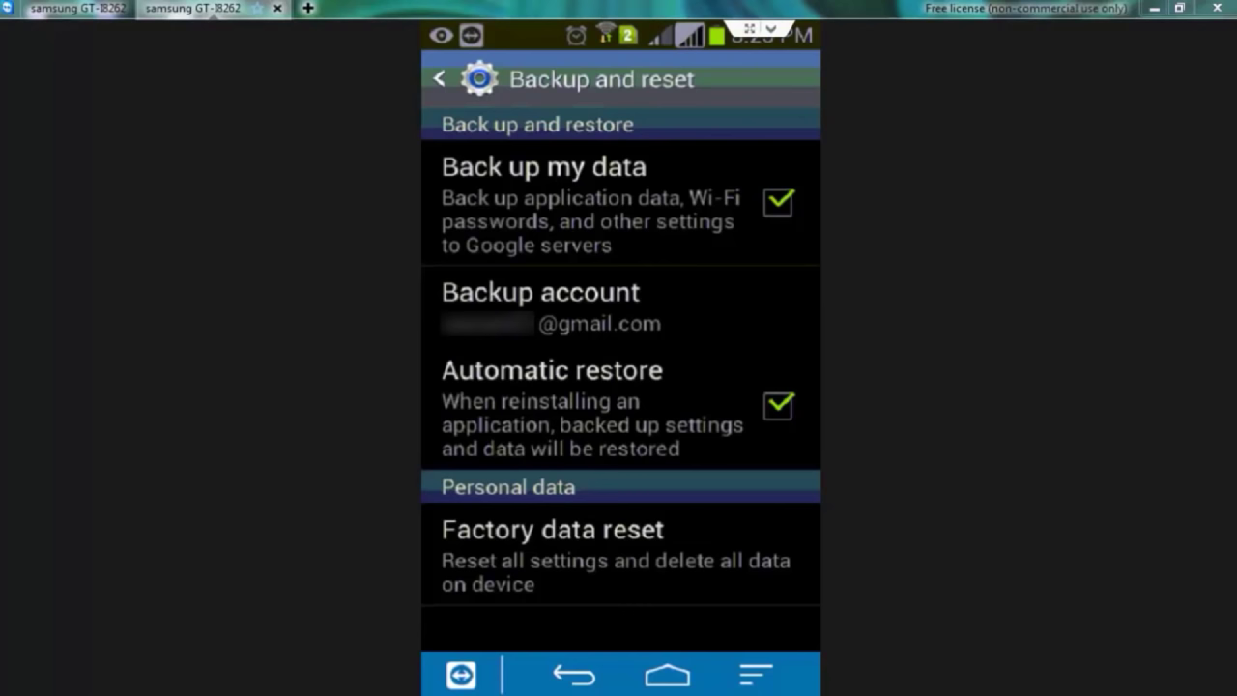
Open the sync settings of the Google account and check which data types are selected for syncing
key(Escape)
scroll(621, 386, down, 3)
key(Down)
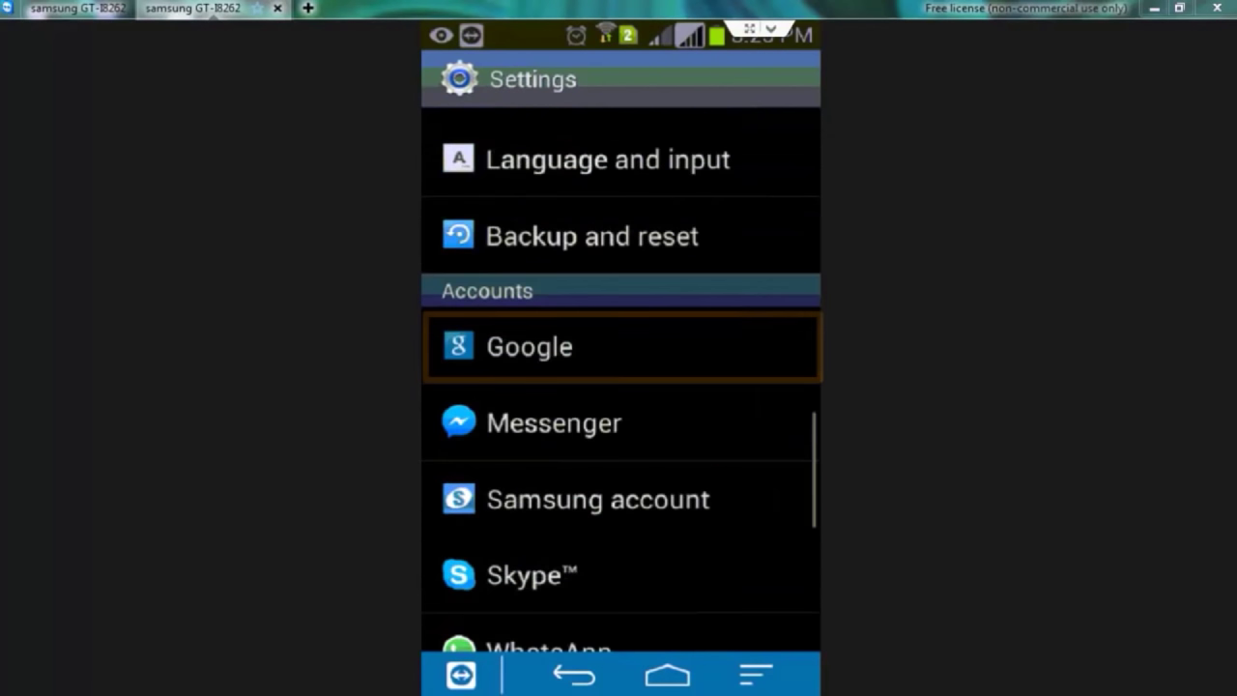
key(Return)
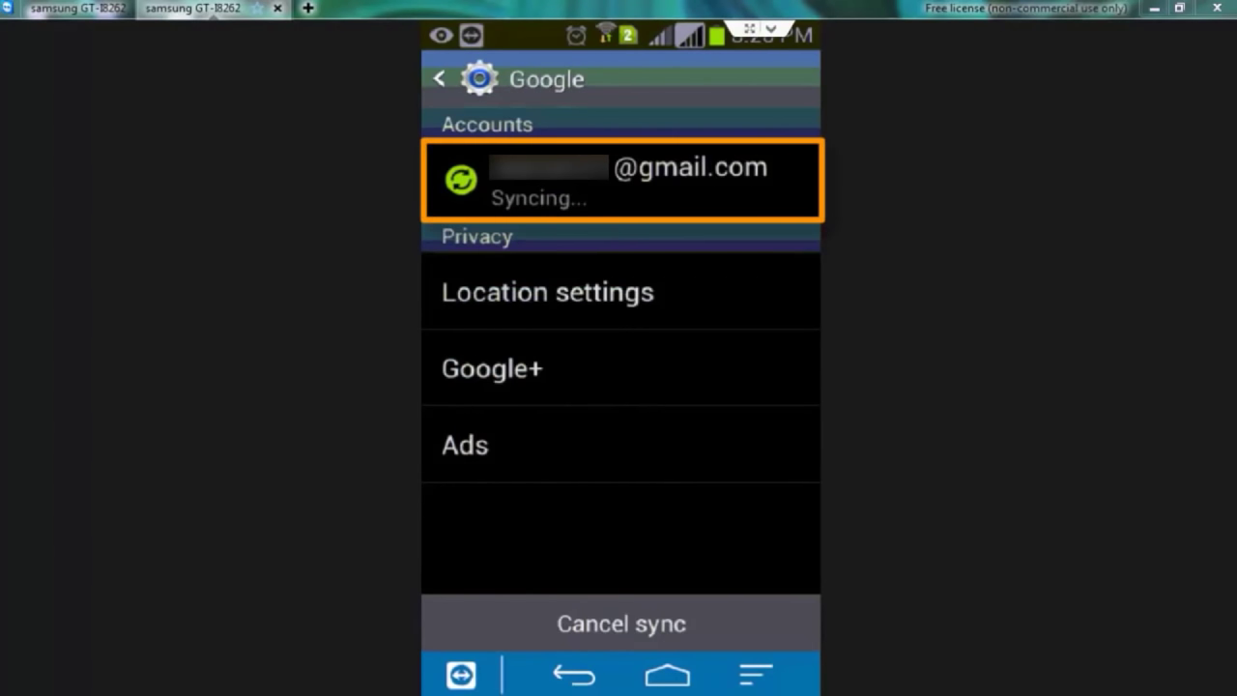
key(Return)
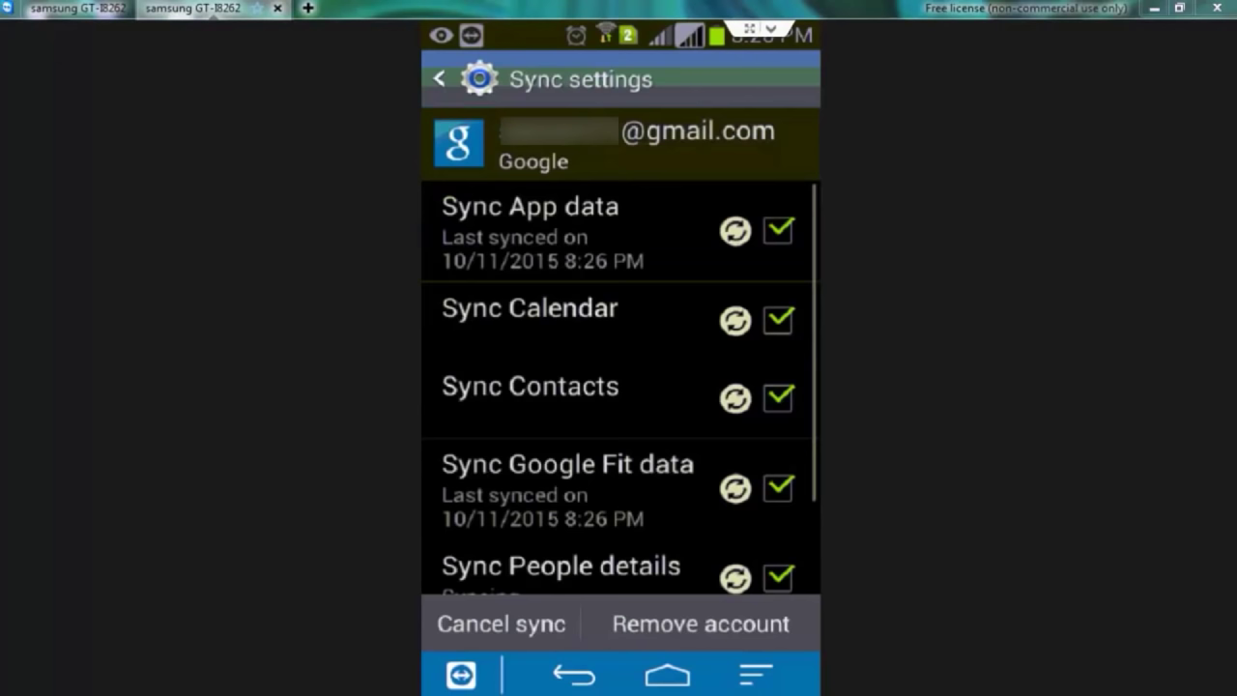
key(Down)
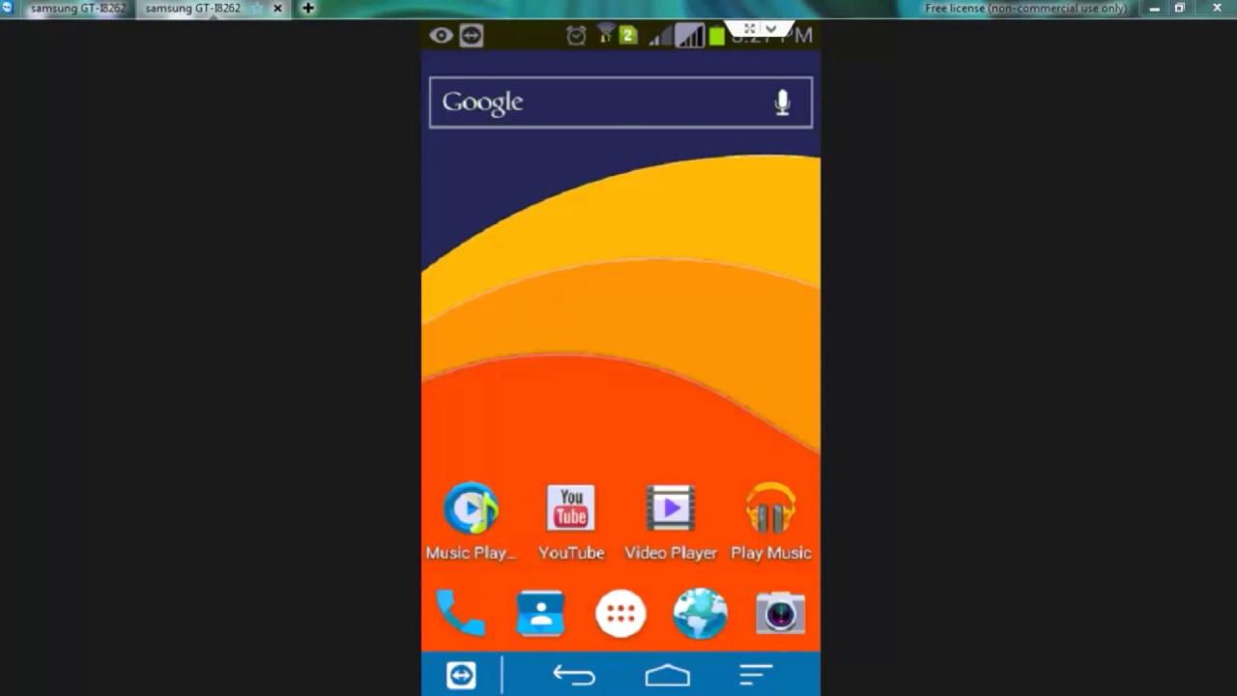
Open Google+ with the existing Gmail account and choose the personal profile instead of the page
click(621, 614)
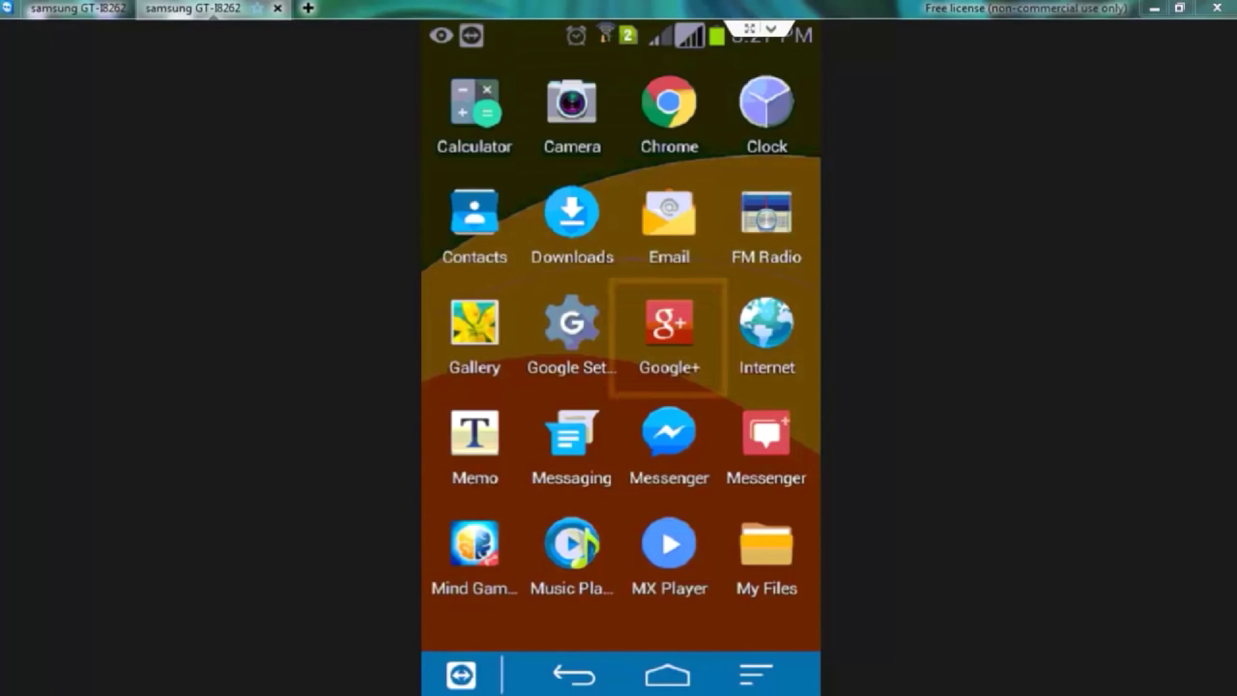
click(668, 324)
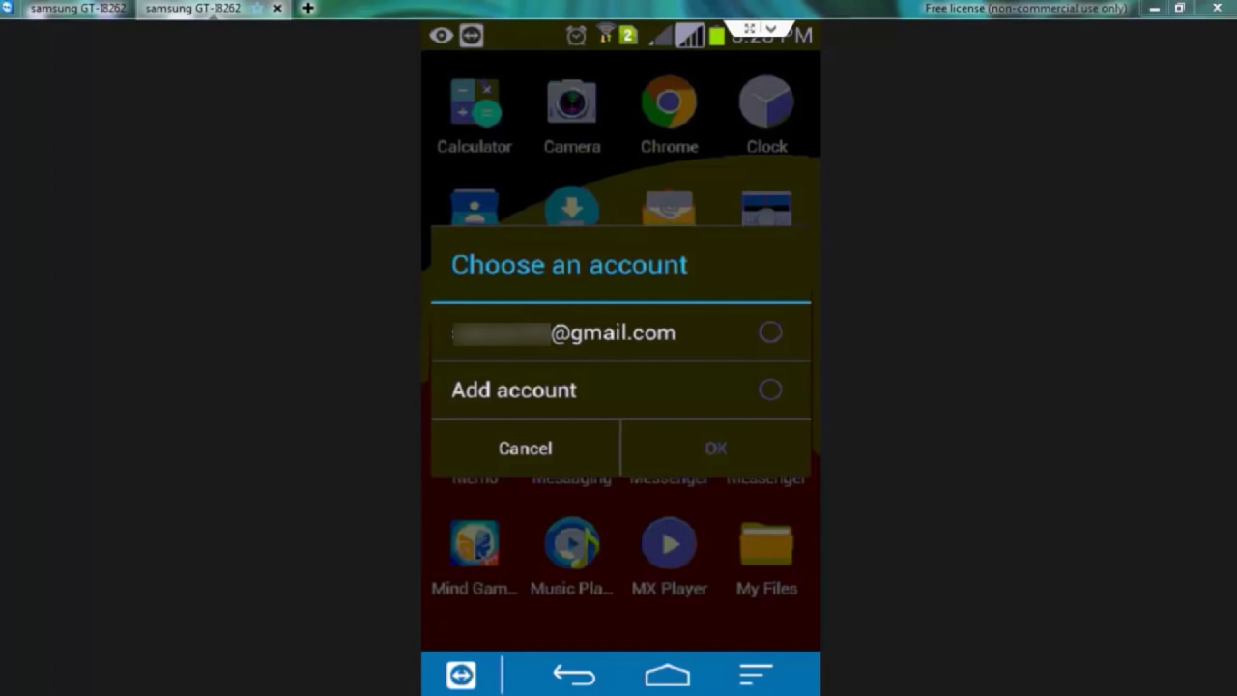
click(770, 332)
click(715, 448)
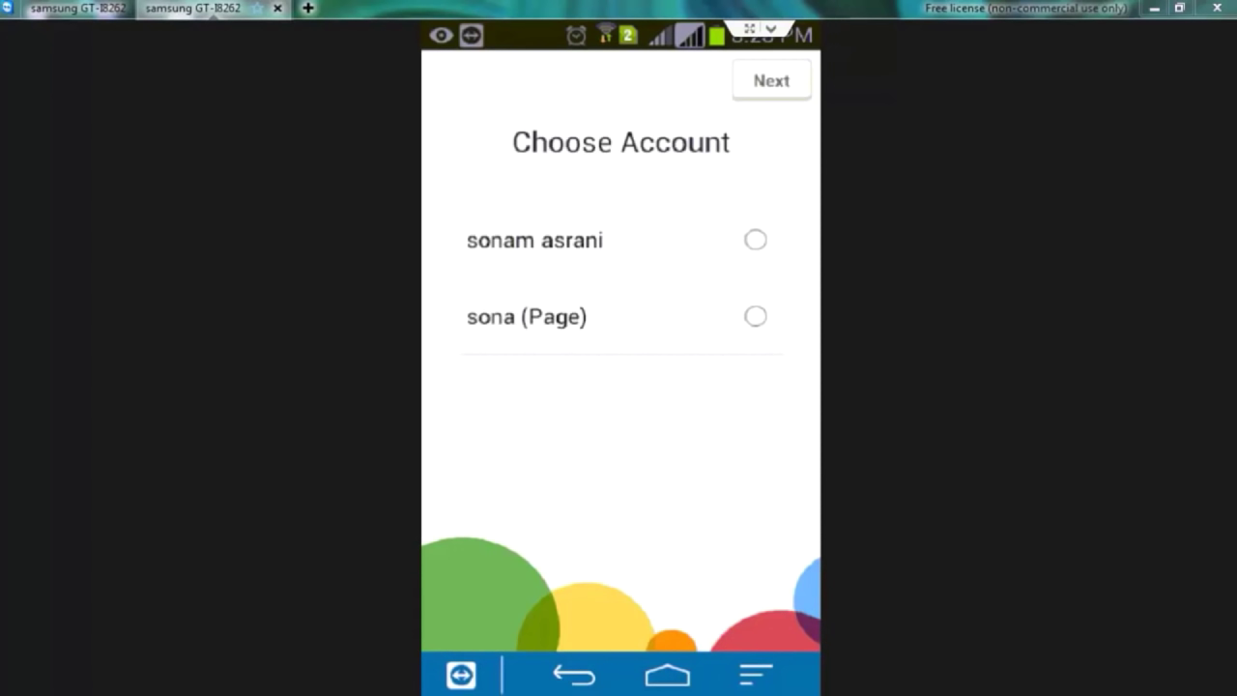
click(755, 240)
click(771, 80)
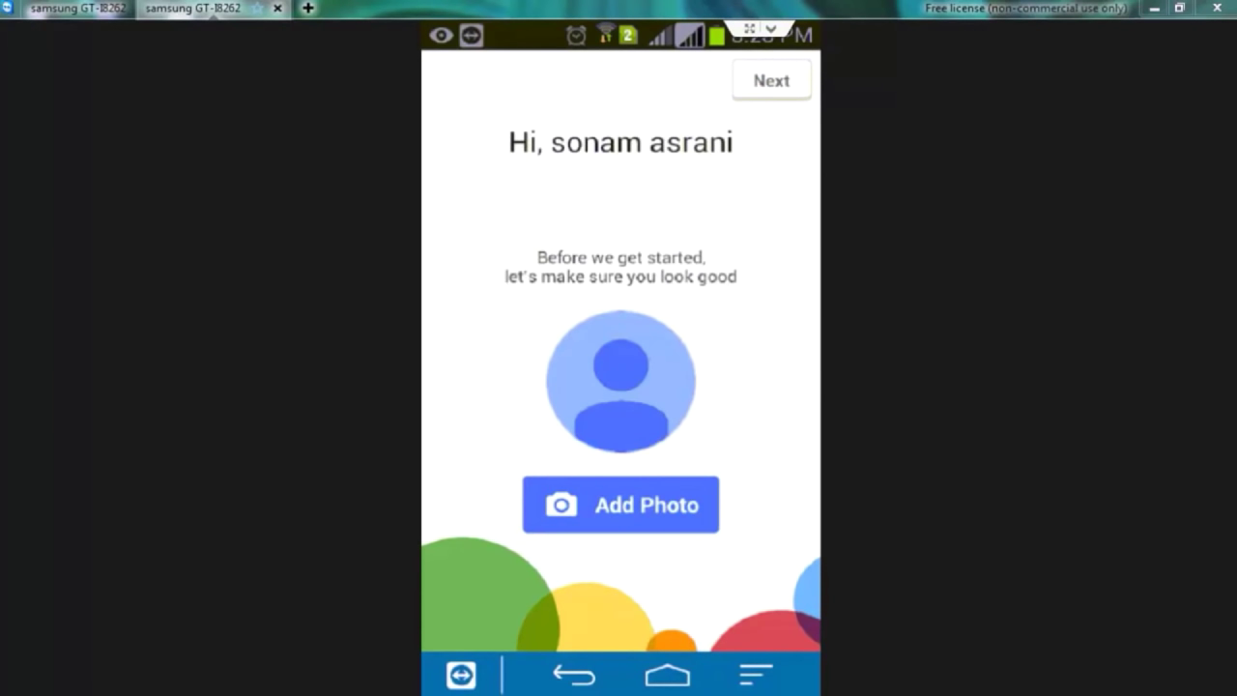
Skip adding a profile photo and set the photo auto-backup to Over Wi-Fi only
click(772, 80)
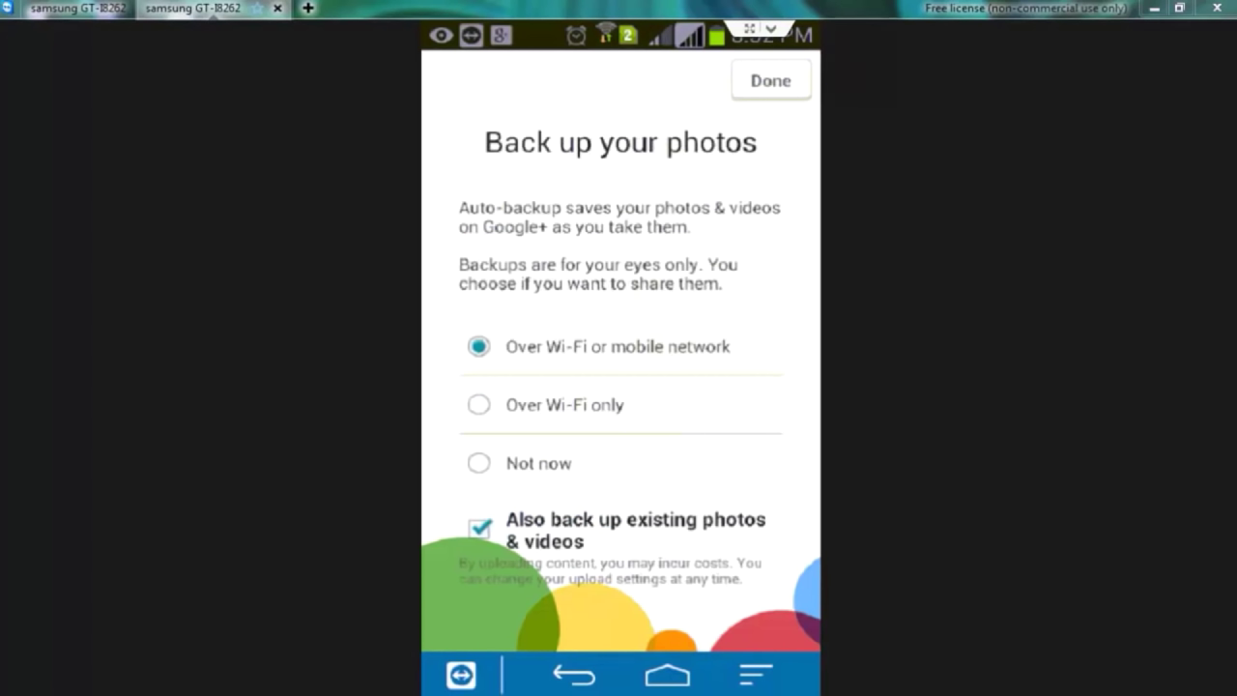
click(478, 405)
click(771, 81)
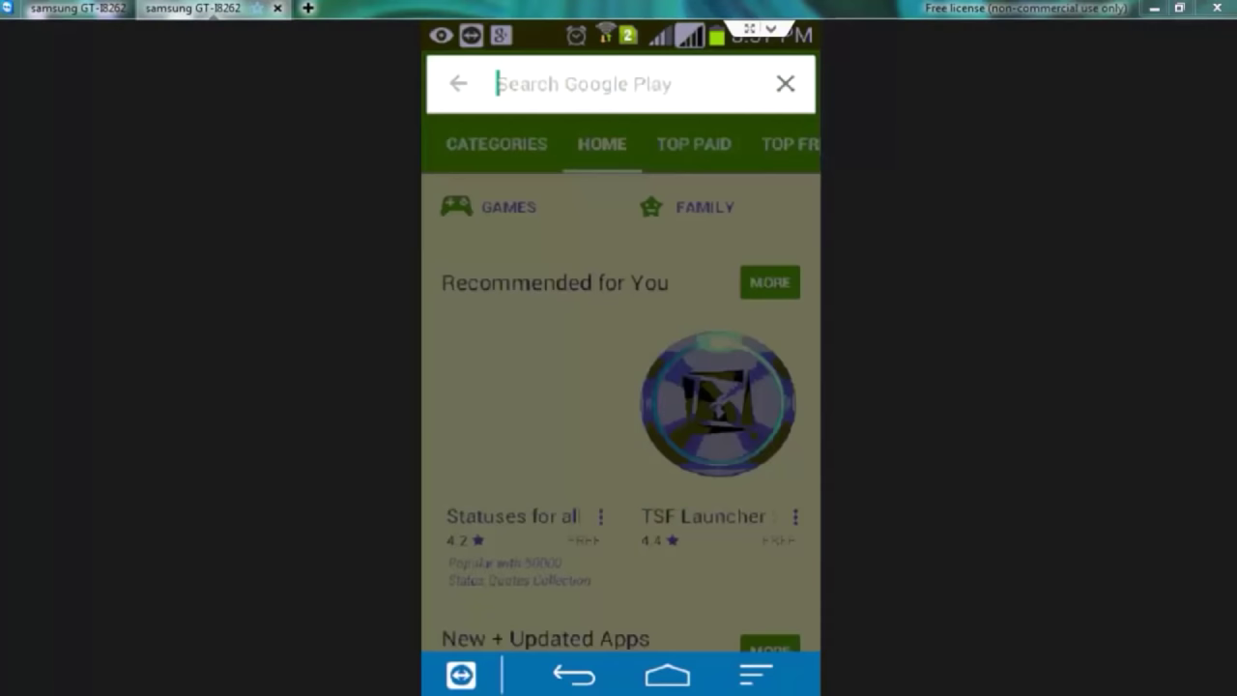
Search Google Play for "sms backup plus" and install SMS Backup +, accepting the access it requests
text(sms backup plus)
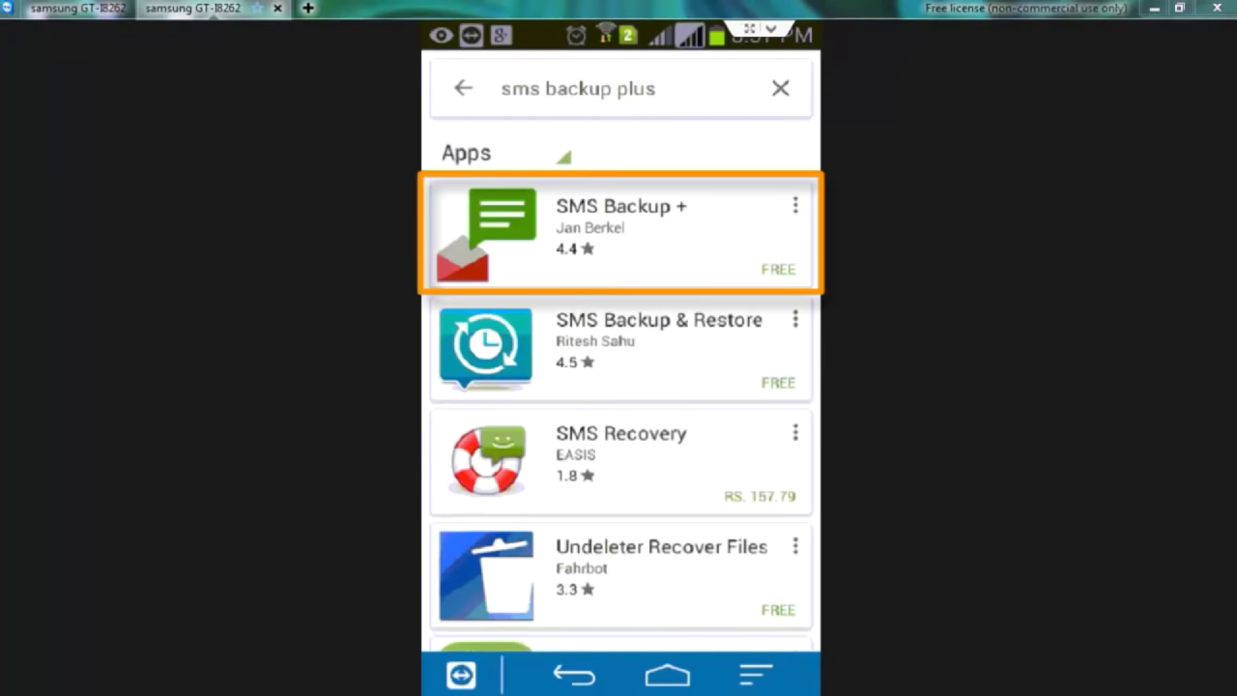
click(621, 235)
key(Down)
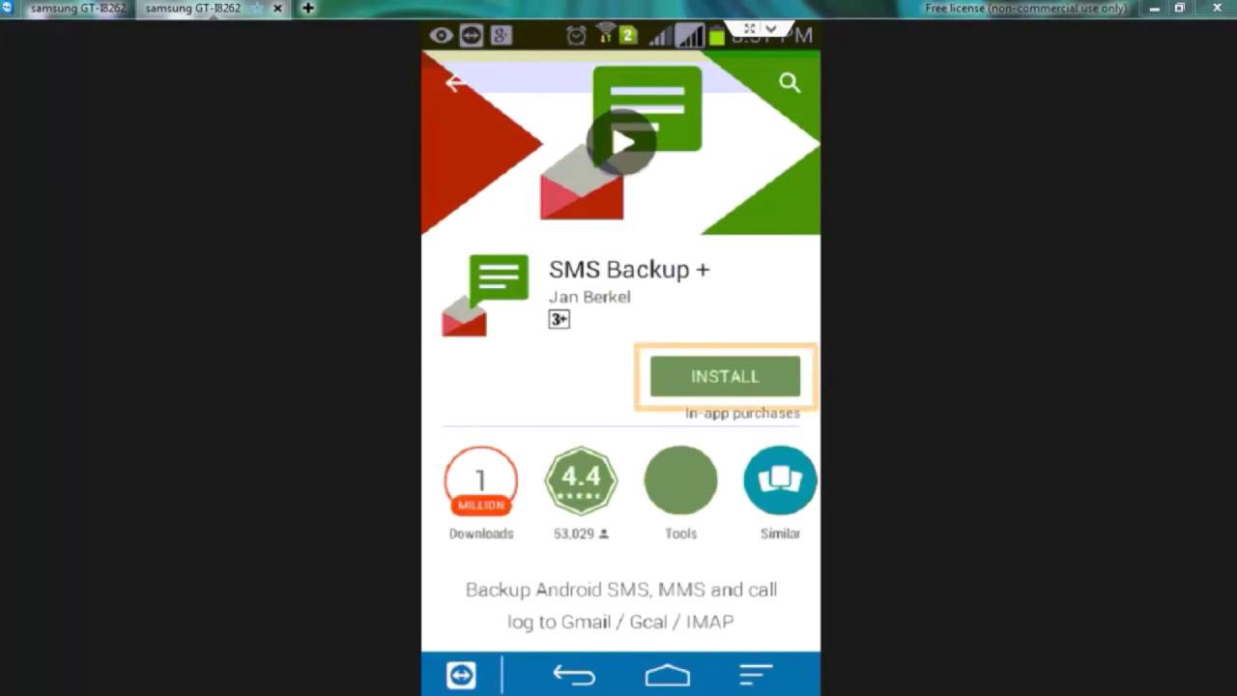
key(Return)
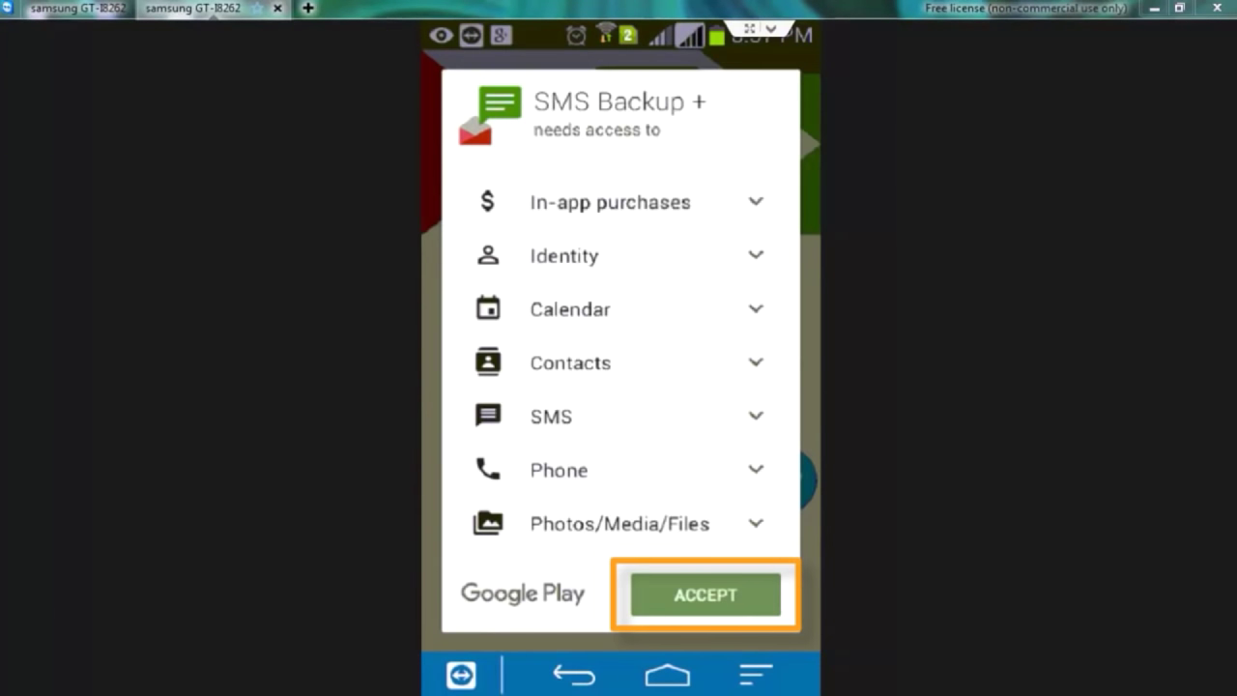
key(Return)
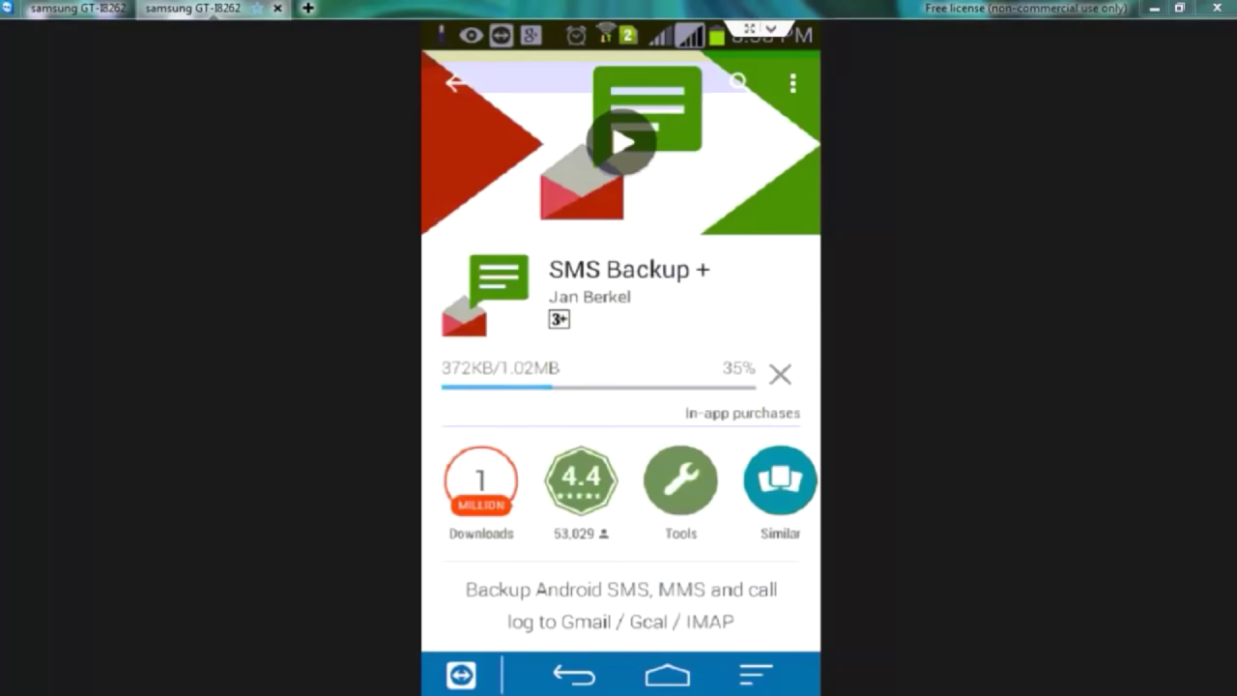
Open SMS Backup+, dismiss its release notes and choose the existing Gmail account to connect
key(Return)
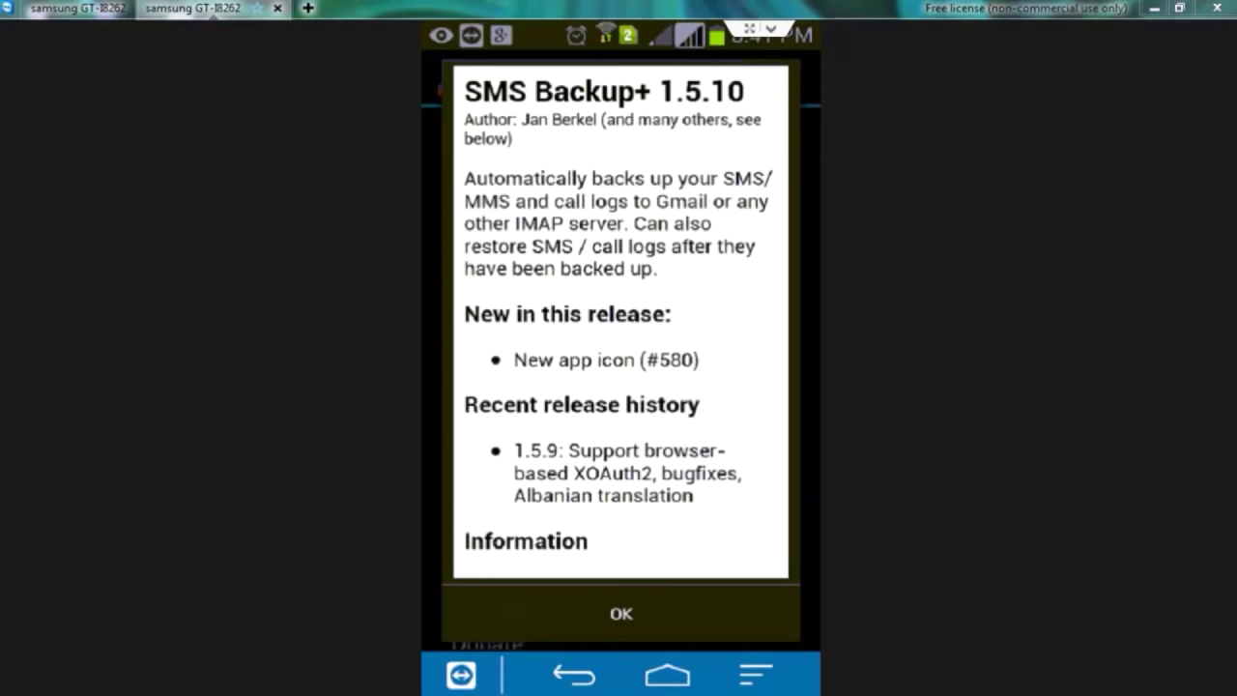
key(Return)
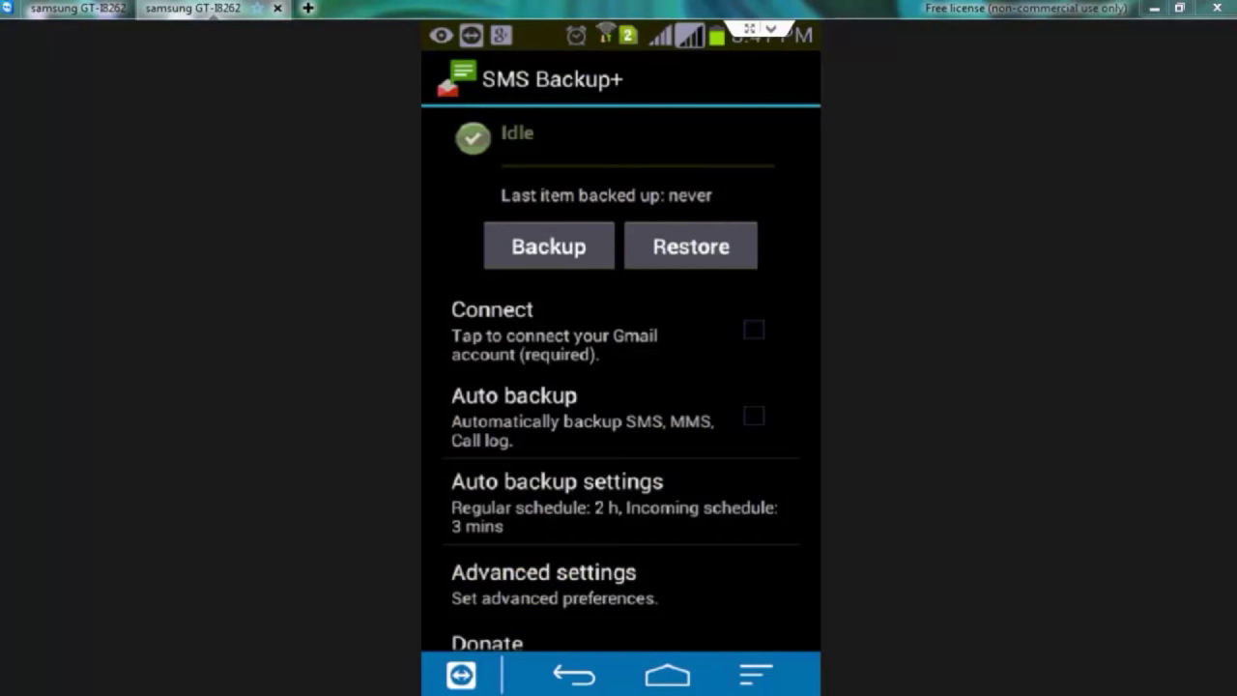
key(Down)
key(Return)
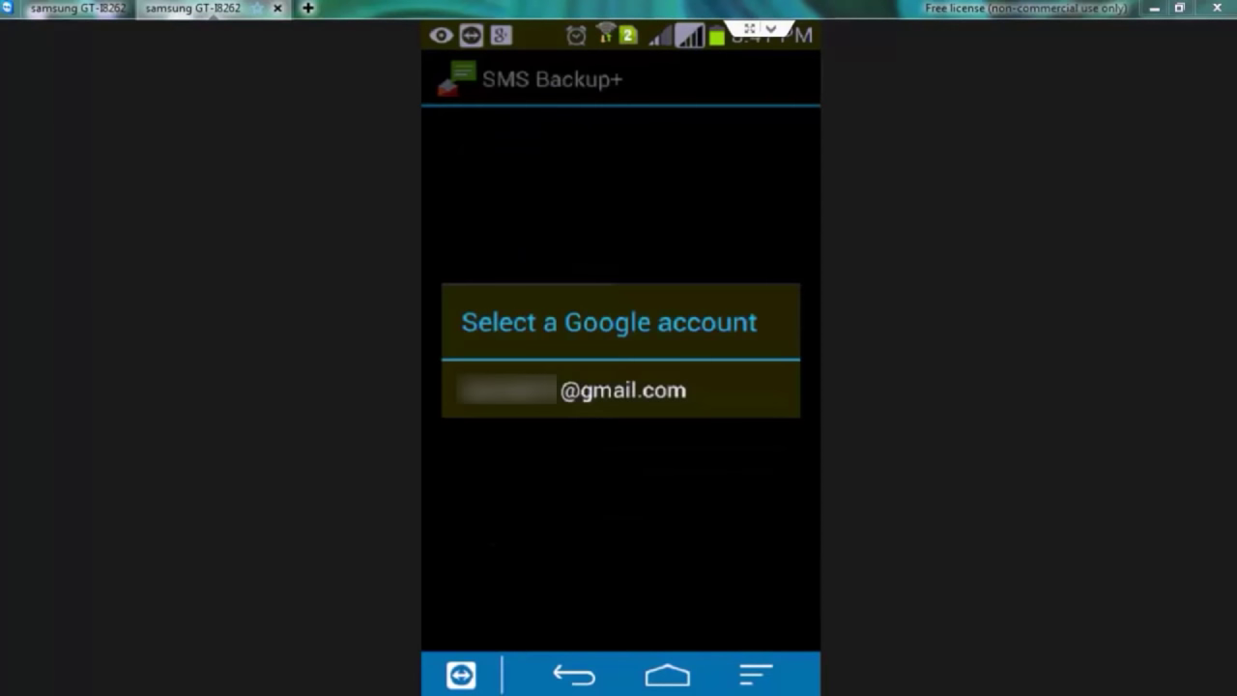
click(621, 390)
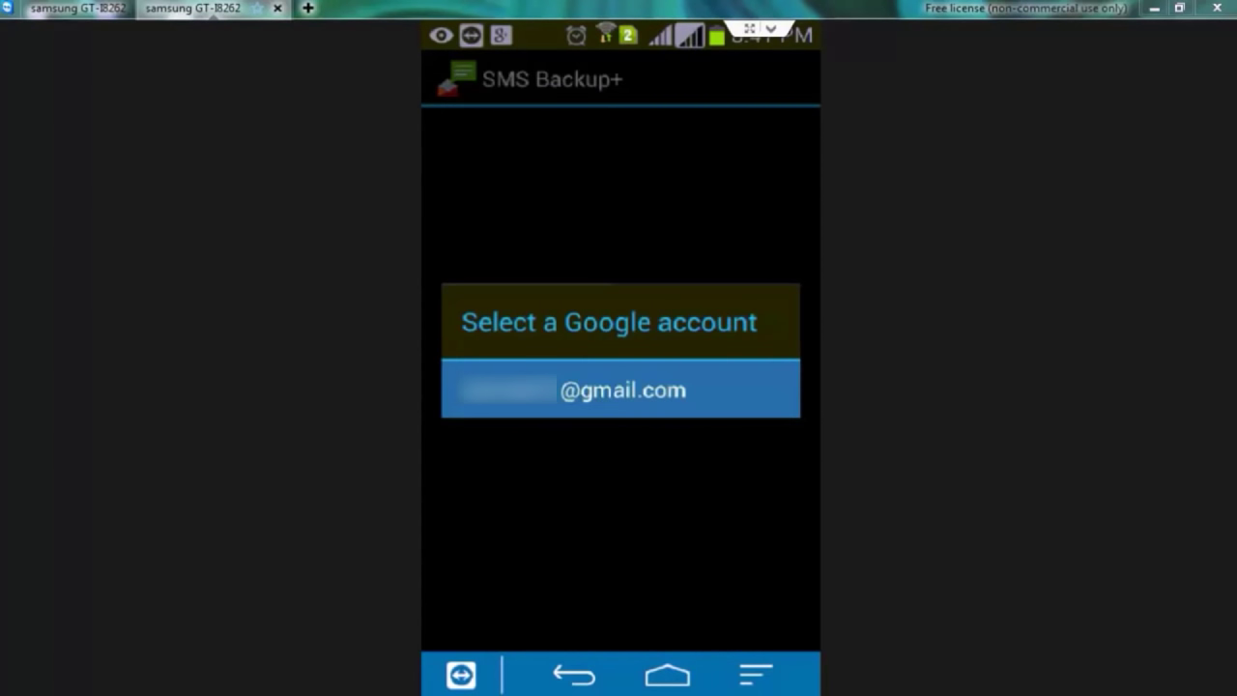
key(Return)
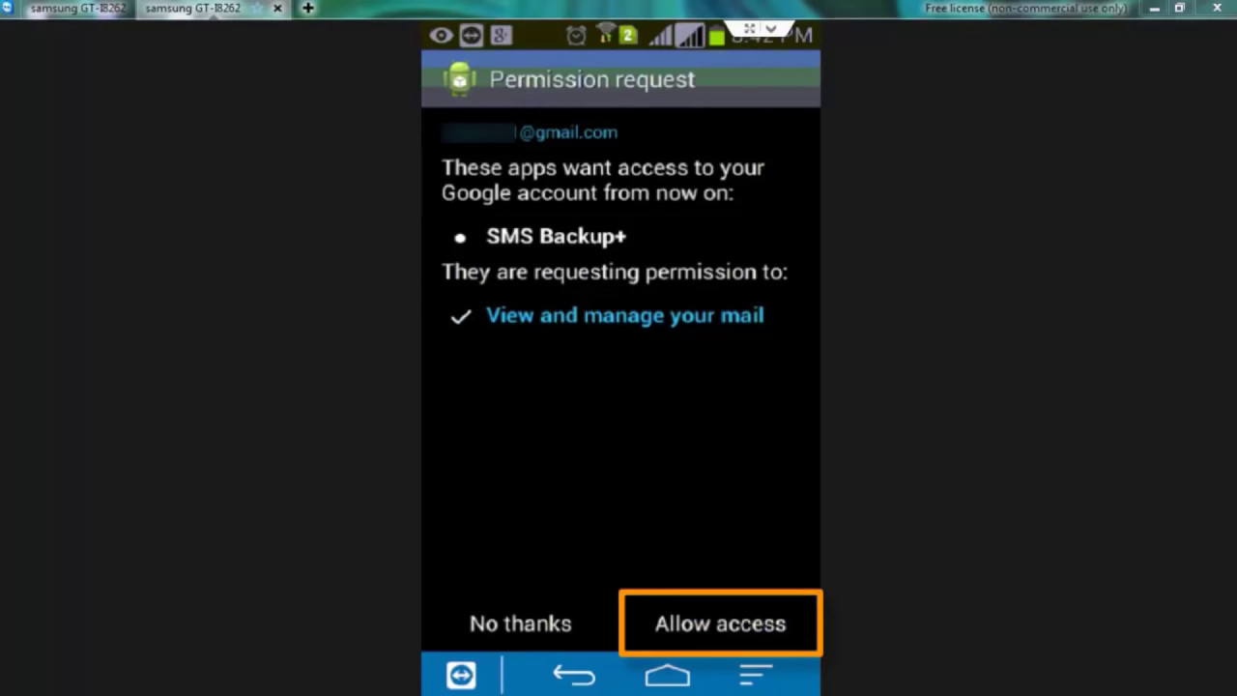
Allow SMS Backup+ to access the mail and start the backup with Auto backup turned on
click(711, 426)
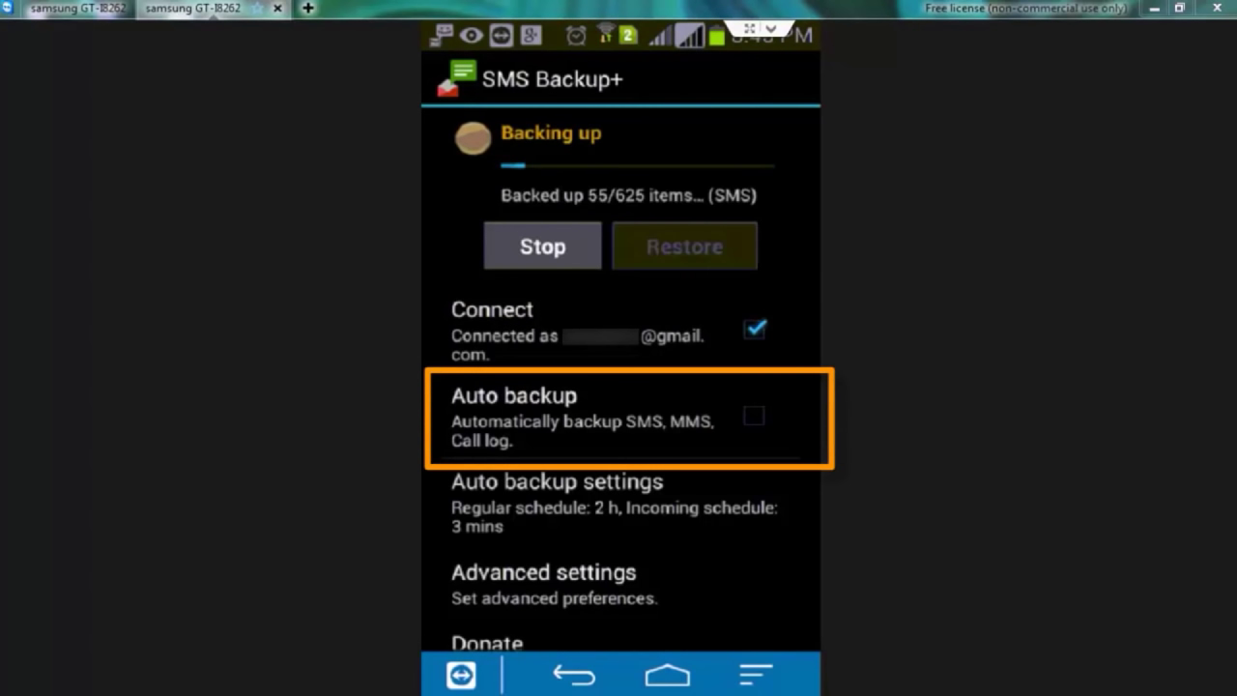
click(754, 416)
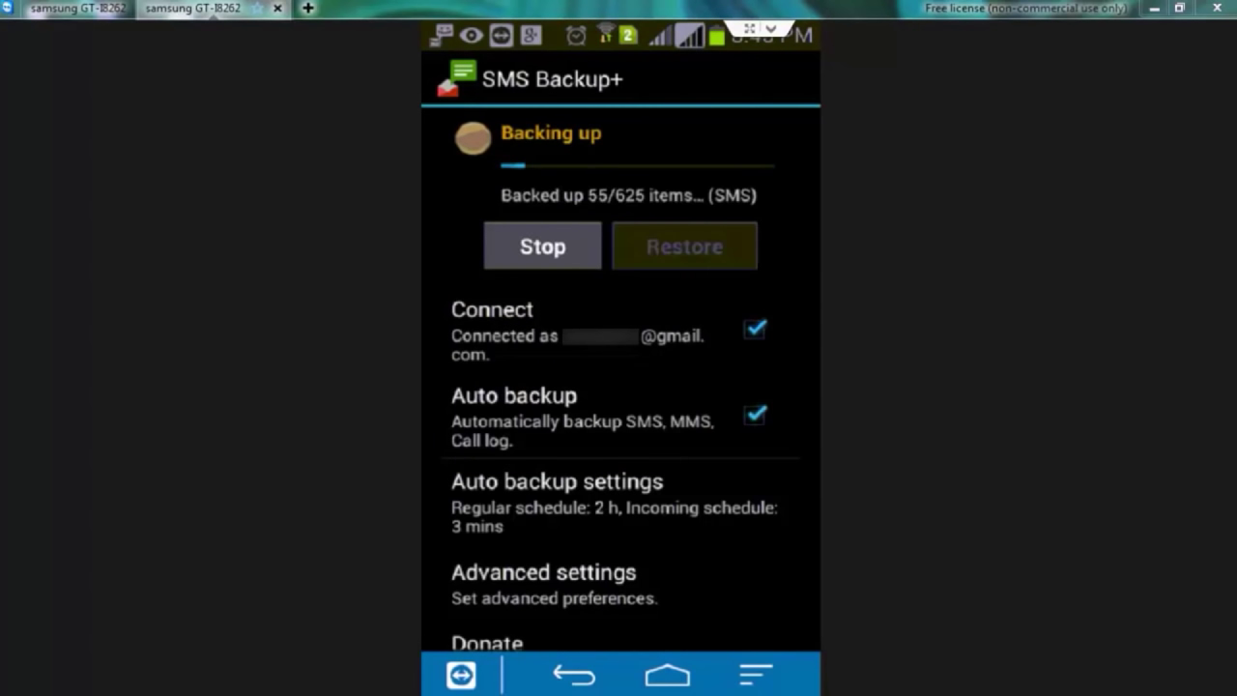